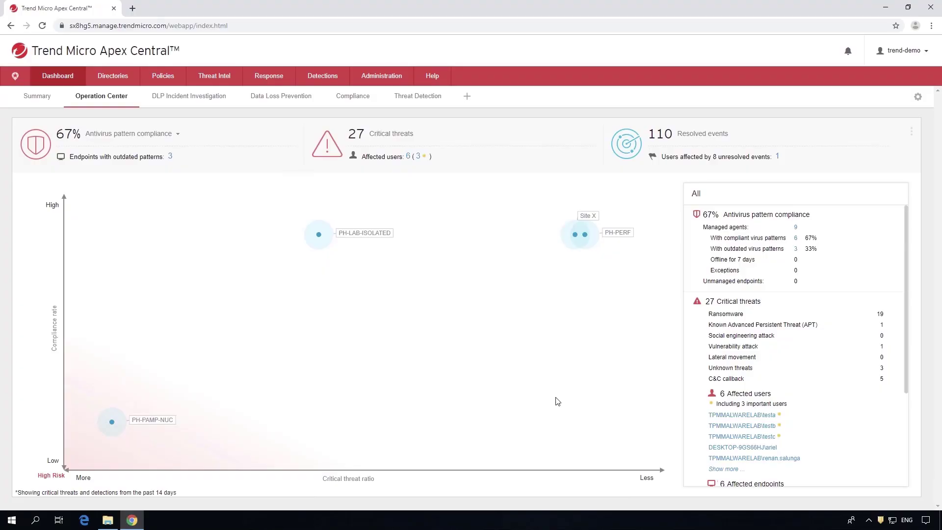
# From Administration > Security Agent Download, choose the Windows 64-bit agent package in Coexist installation mode.
pyautogui.click(394, 82)
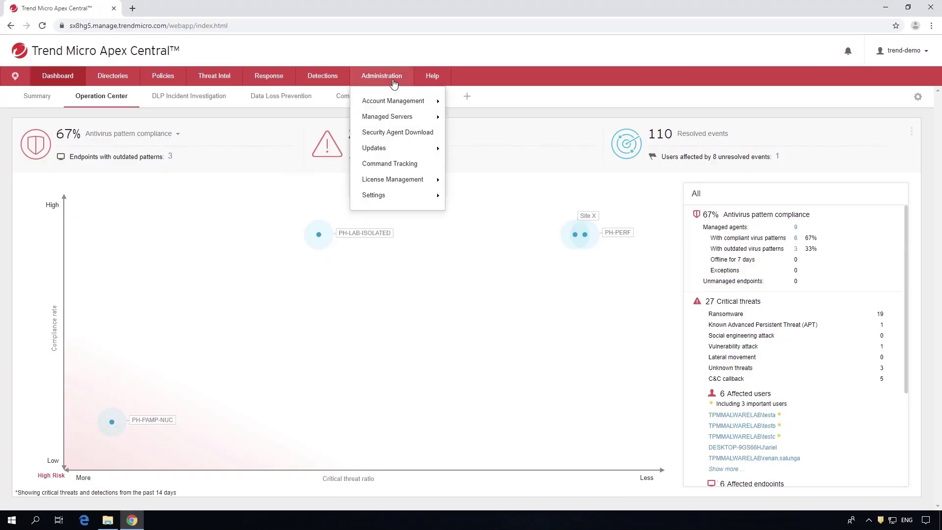
pyautogui.click(429, 136)
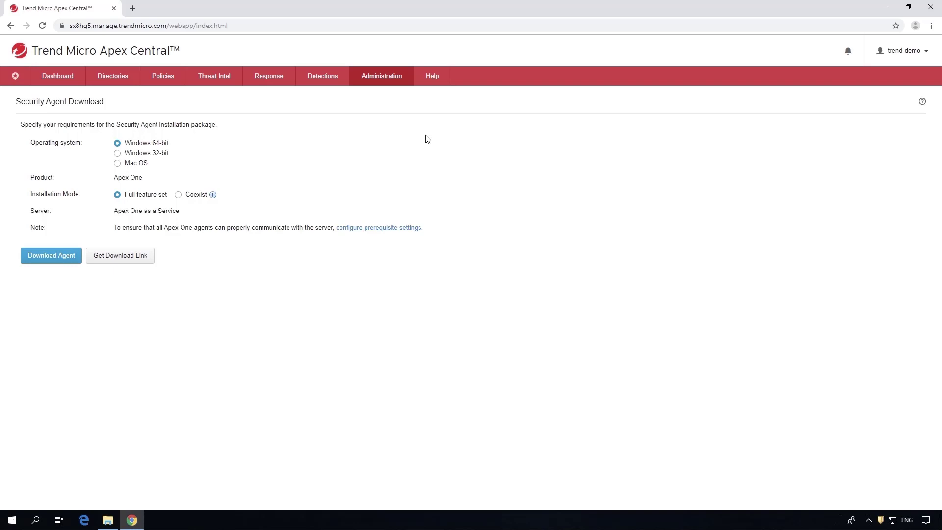
pyautogui.click(179, 195)
# Download the agent_coexist_x64 installer and save it to the Desktop.
pyautogui.click(51, 256)
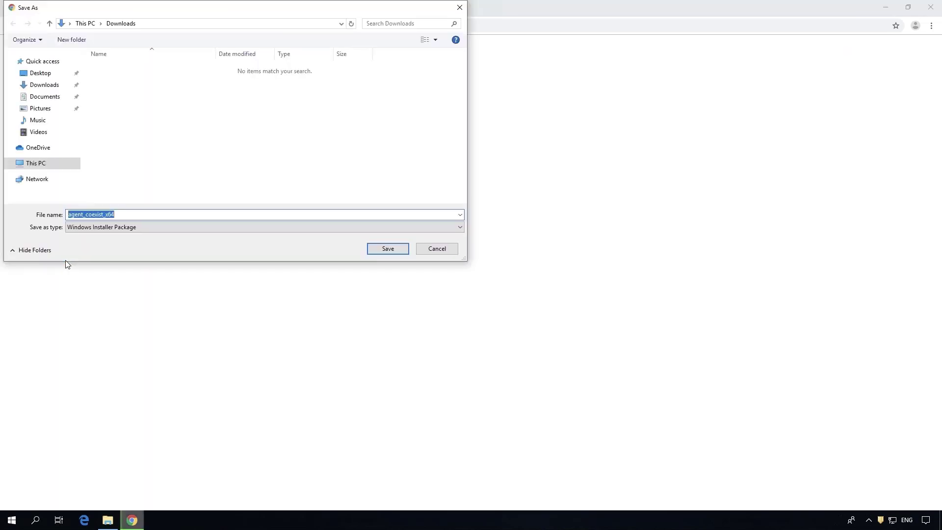
pyautogui.click(46, 76)
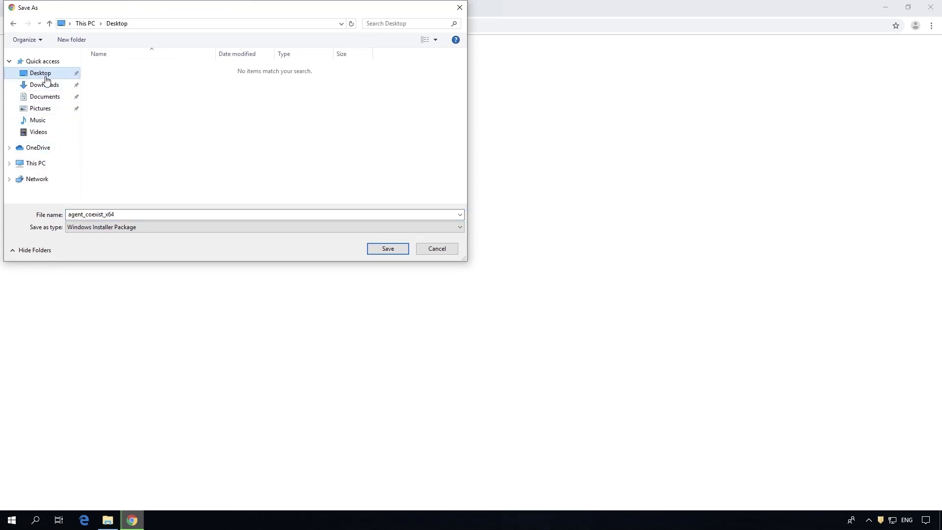
pyautogui.click(387, 250)
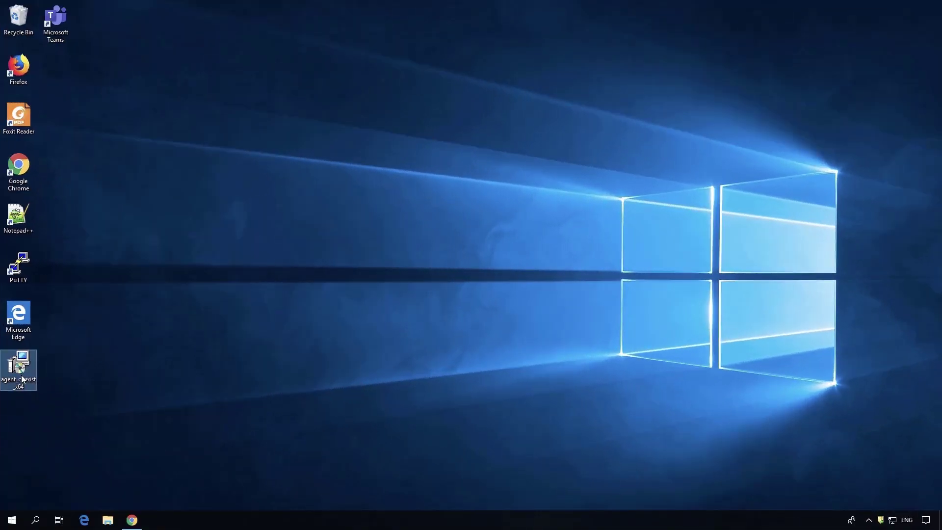
# Run agent_coexist_x64 from the desktop, install the Trend Micro Security Agent, and finish the wizard.
pyautogui.doubleClick(22, 377)
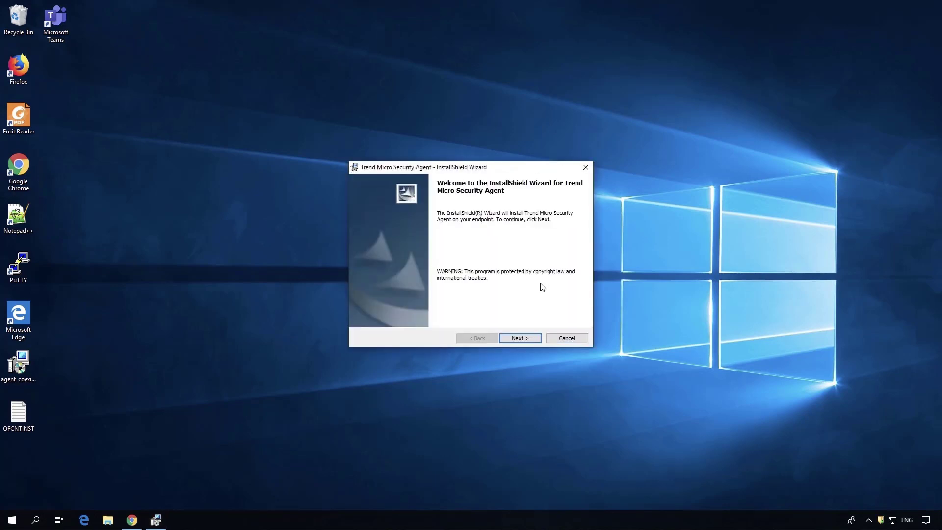
pyautogui.click(528, 337)
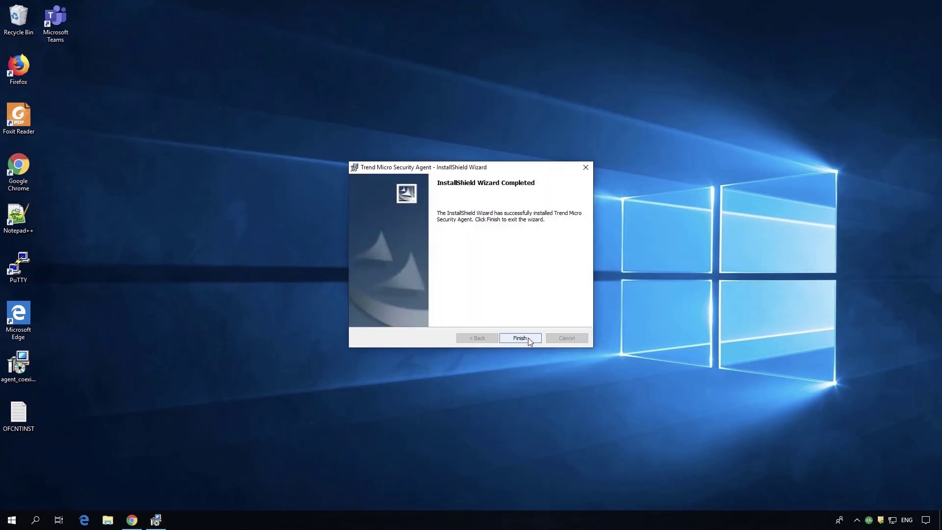
pyautogui.click(520, 338)
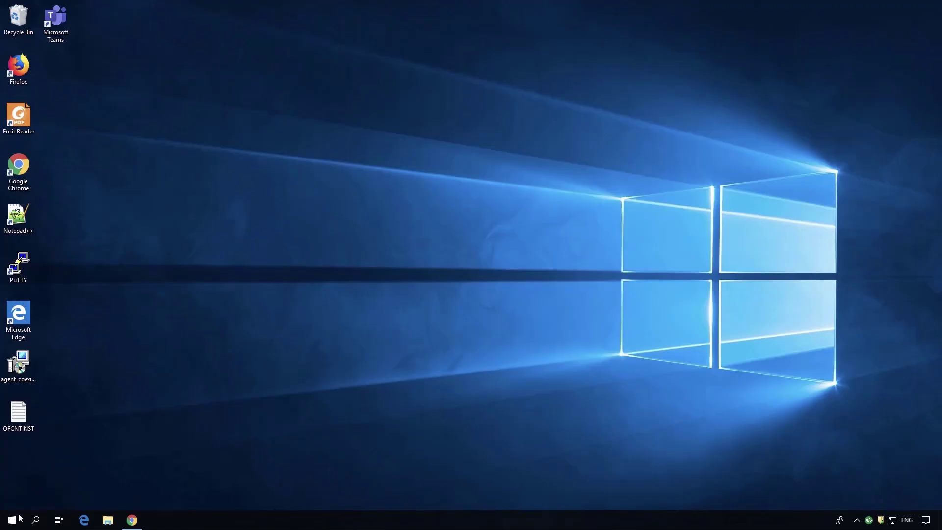
# Uninstall Symantec Endpoint Protection from Settings > Apps, then close Settings.
pyautogui.click(10, 515)
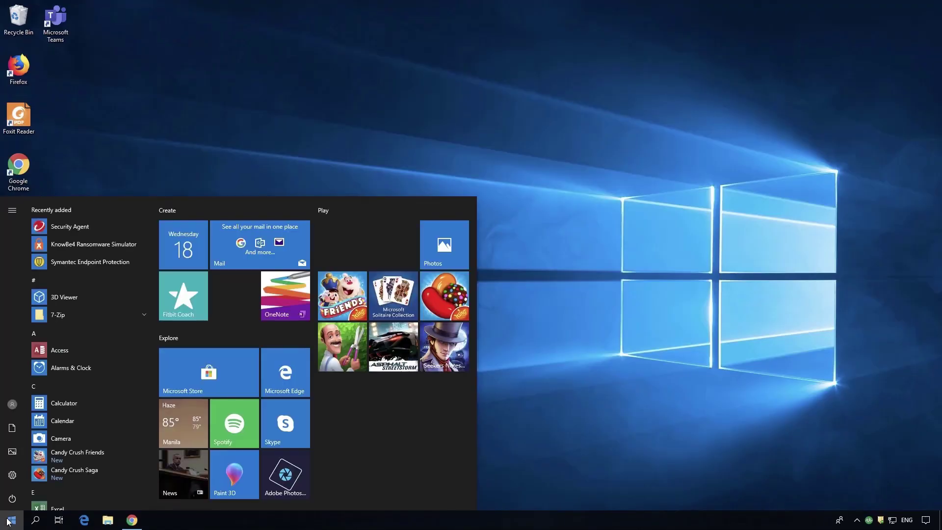
pyautogui.click(12, 475)
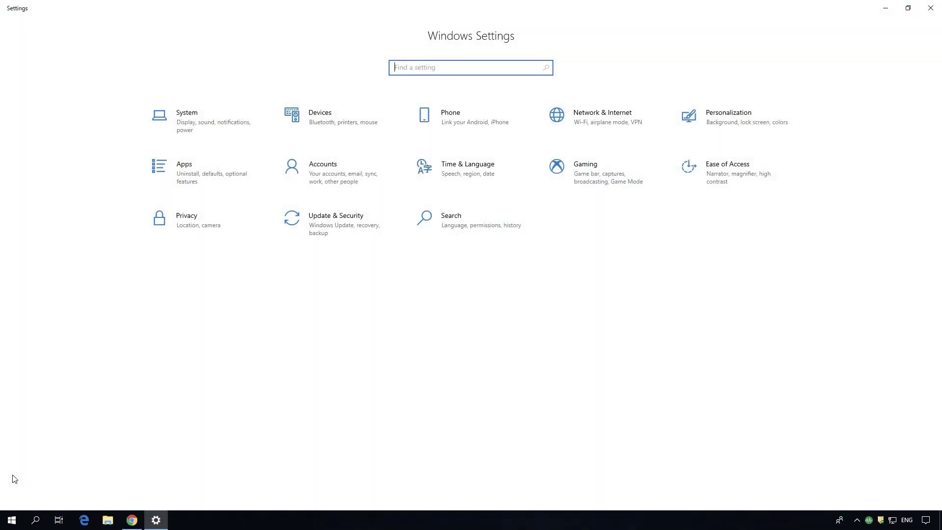
pyautogui.click(199, 188)
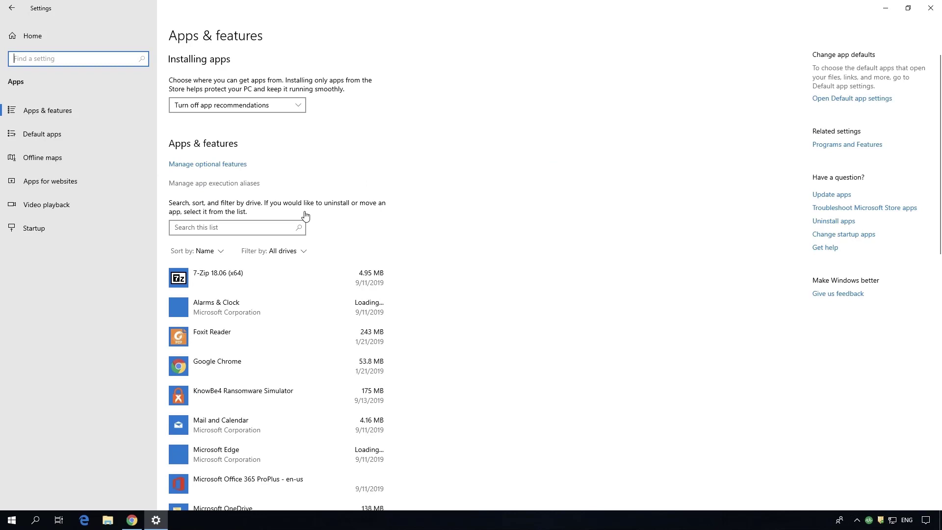
pyautogui.scroll(-15, 486, 334)
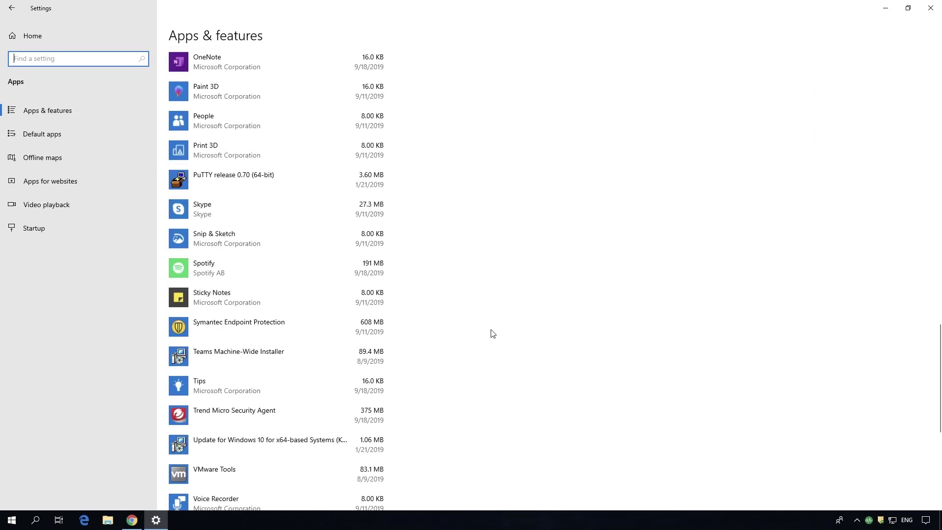
pyautogui.scroll(-2, 493, 334)
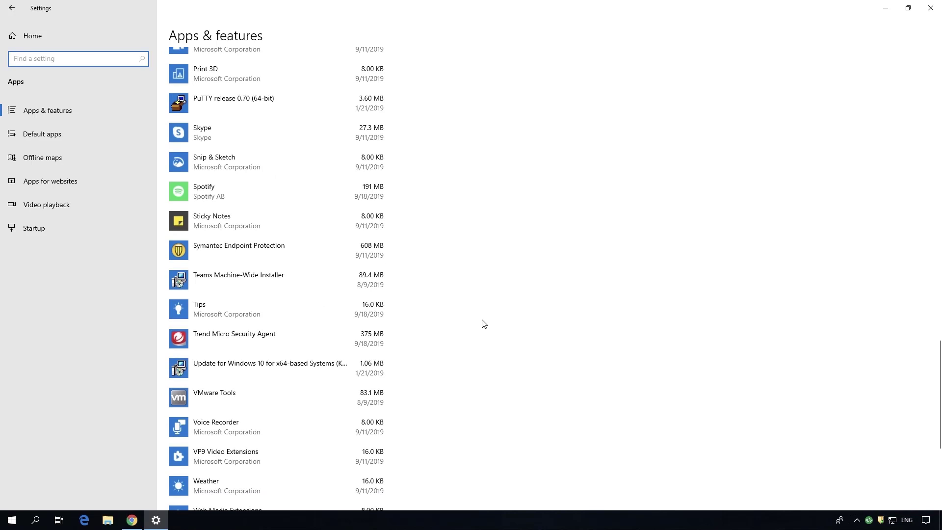
pyautogui.click(344, 247)
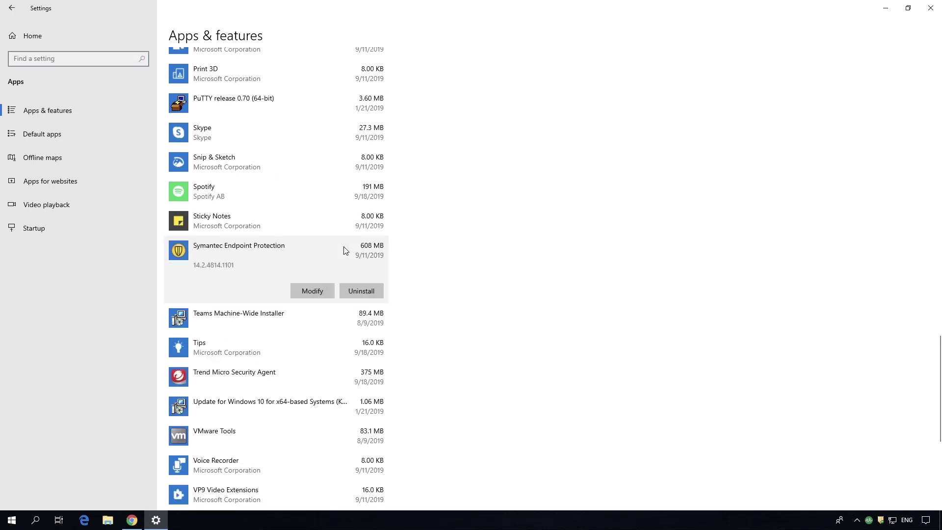
pyautogui.click(372, 291)
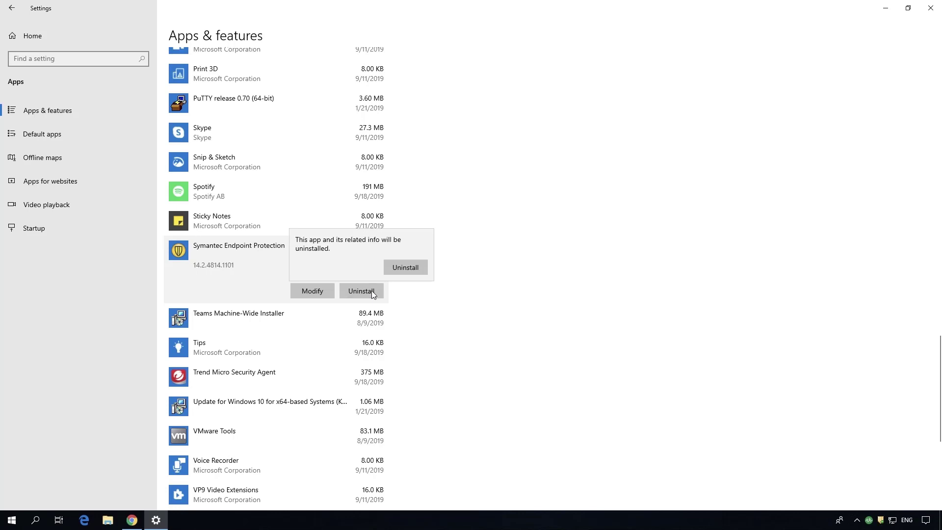
pyautogui.click(393, 268)
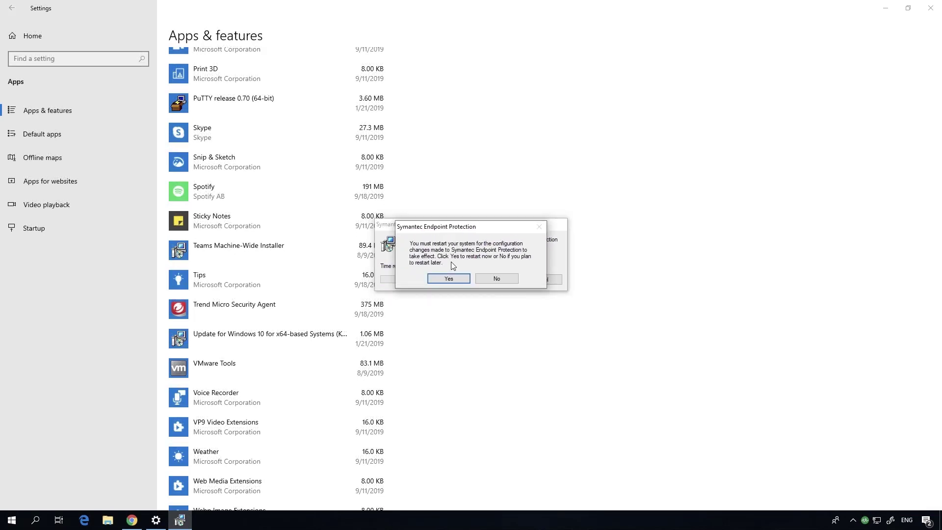
pyautogui.click(930, 8)
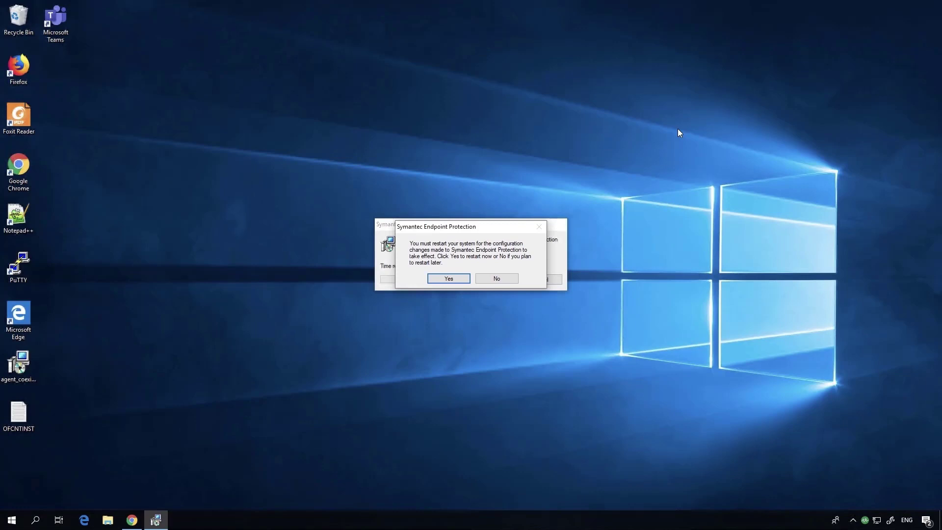
# Agree to restart the endpoint, then open Apex Central Policy Management and dismiss the policy creation guide.
pyautogui.click(450, 278)
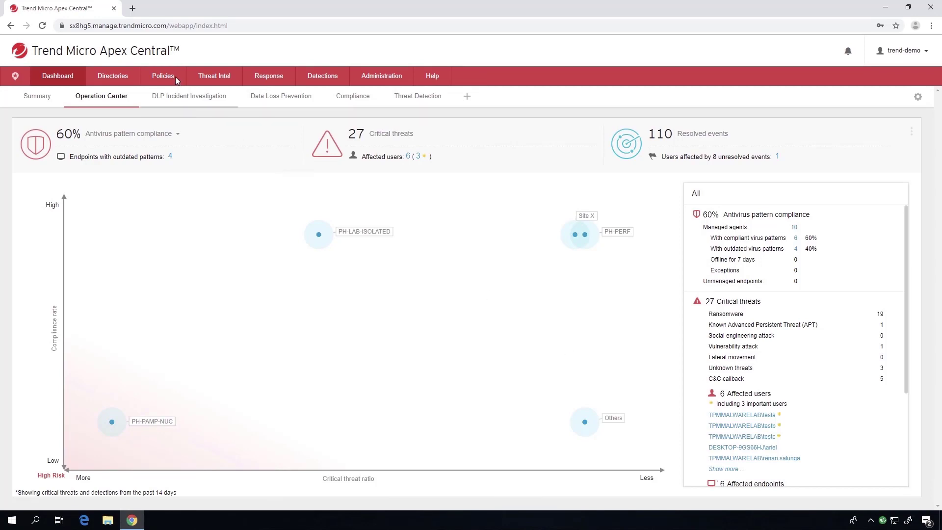
pyautogui.moveTo(175, 78)
pyautogui.click(184, 100)
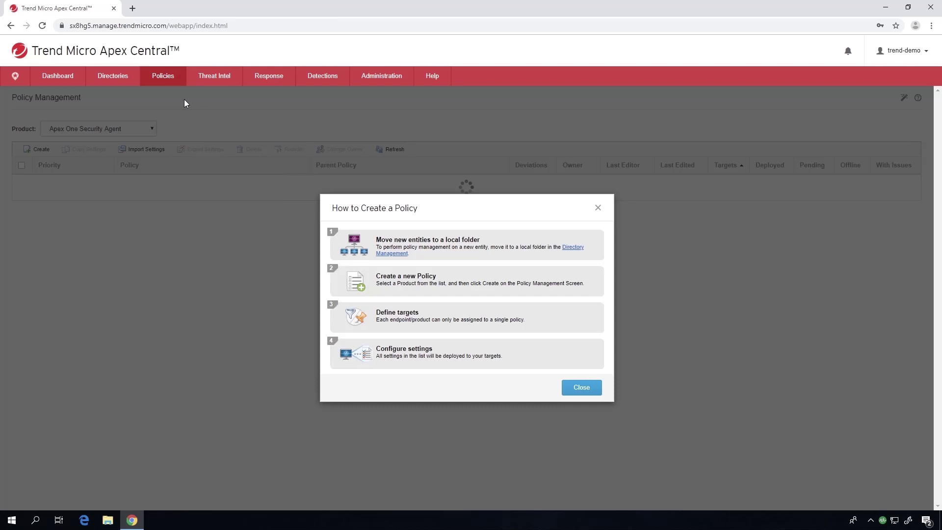
pyautogui.click(598, 209)
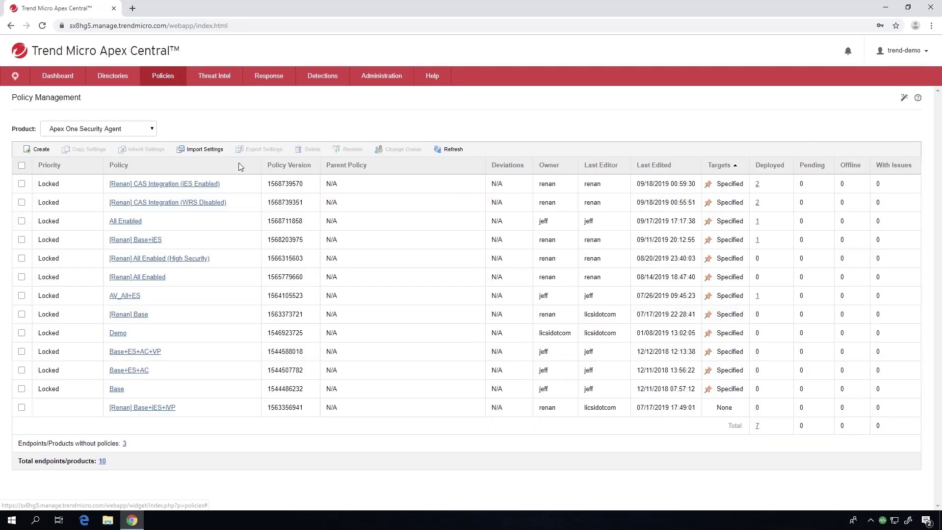
# Create a new policy named 'Symantec Replacement' with Specify Target(s) selected.
pyautogui.click(41, 151)
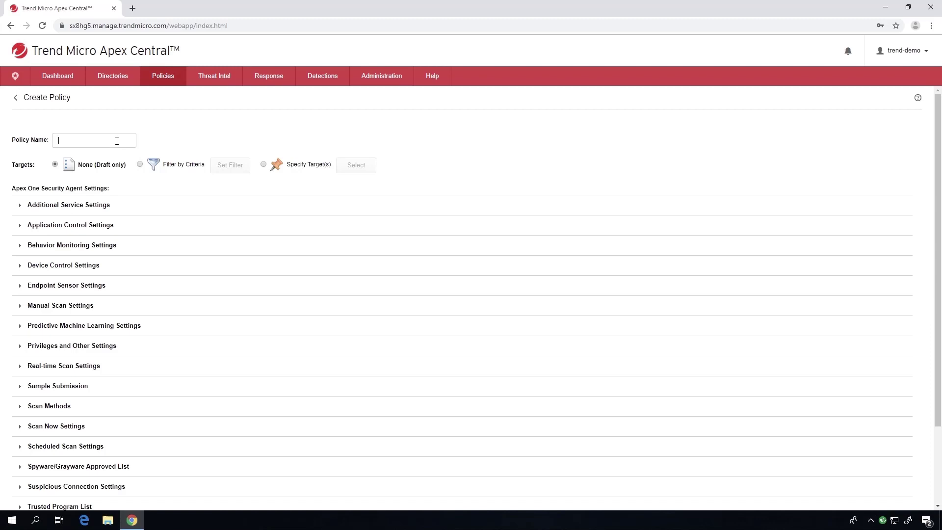
pyautogui.write('Symantec Replacement')
pyautogui.click(265, 166)
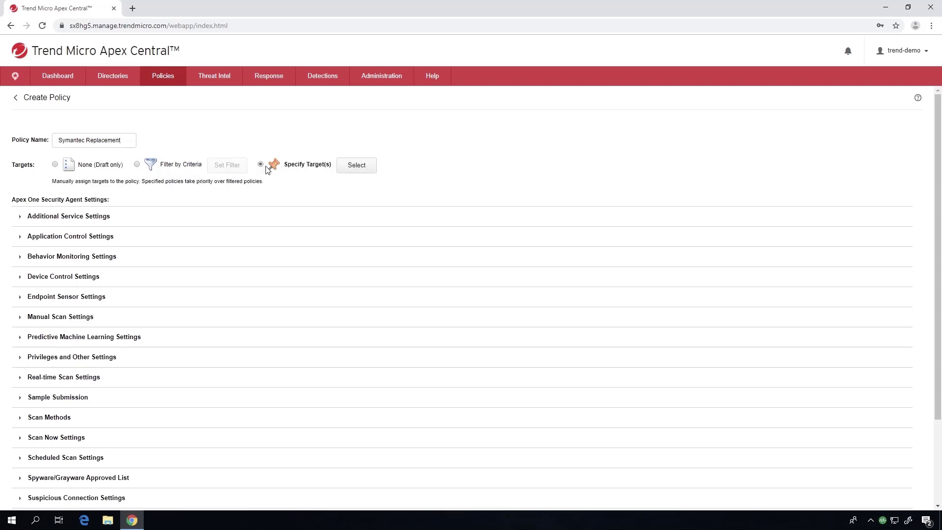
# Add the Workgroup endpoint SYM-WIN10A as the policy's only target.
pyautogui.click(368, 169)
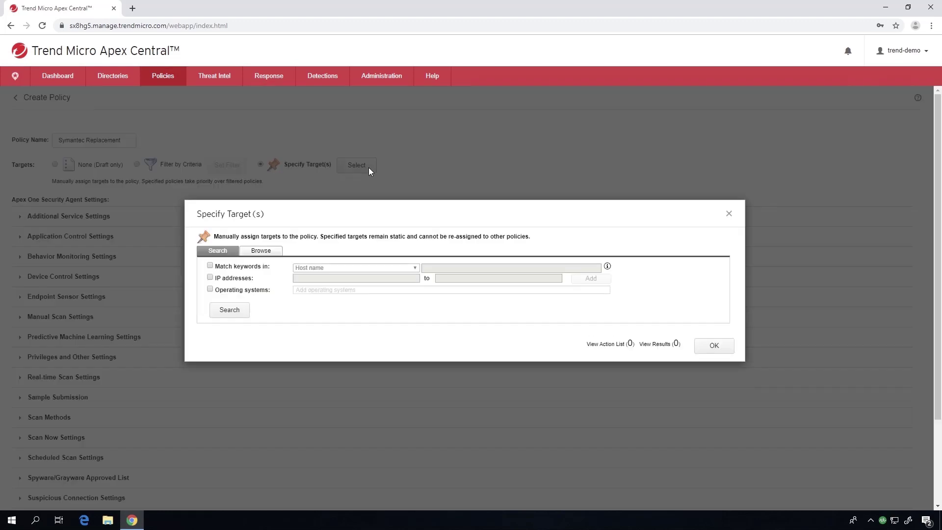
pyautogui.click(261, 250)
pyautogui.click(209, 268)
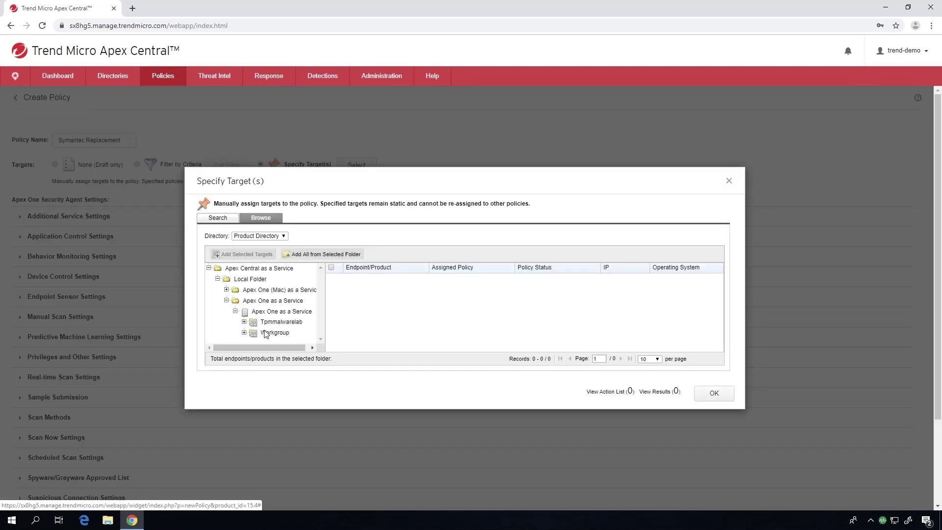
pyautogui.click(266, 333)
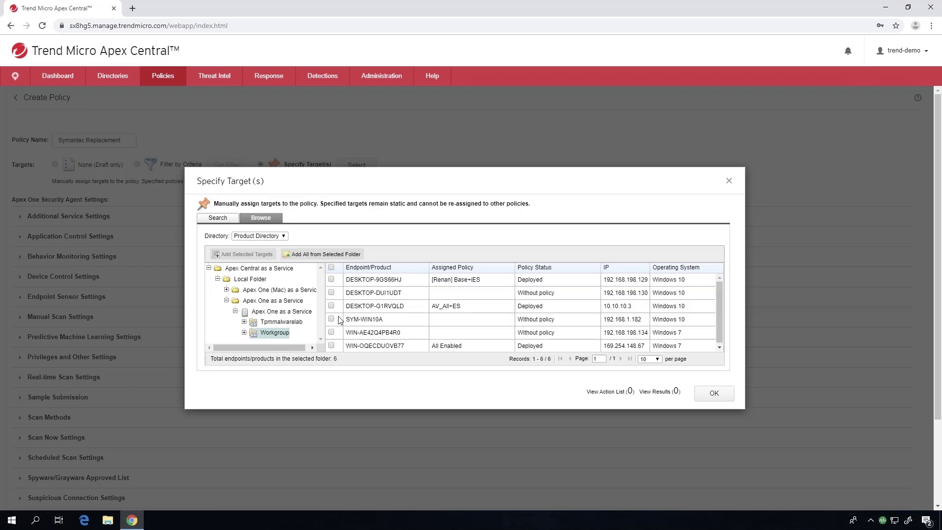
pyautogui.click(332, 319)
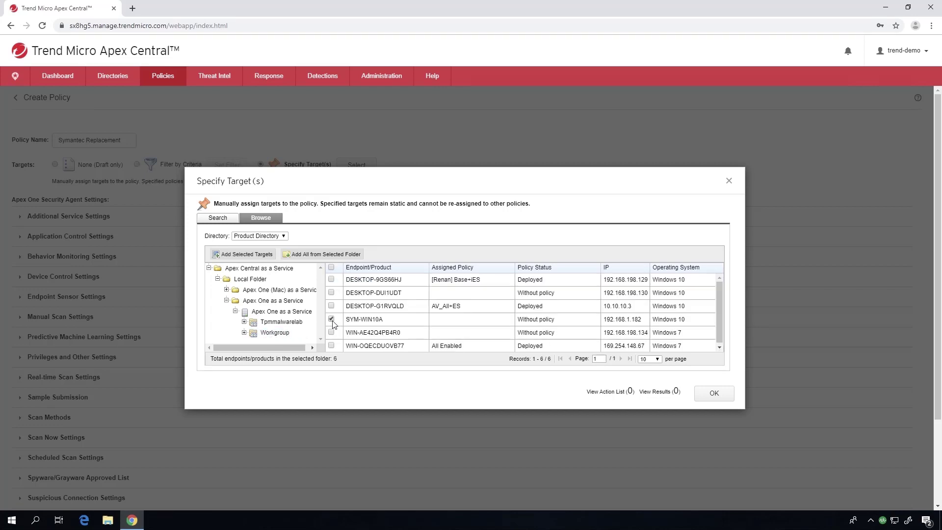
pyautogui.click(259, 255)
pyautogui.click(729, 398)
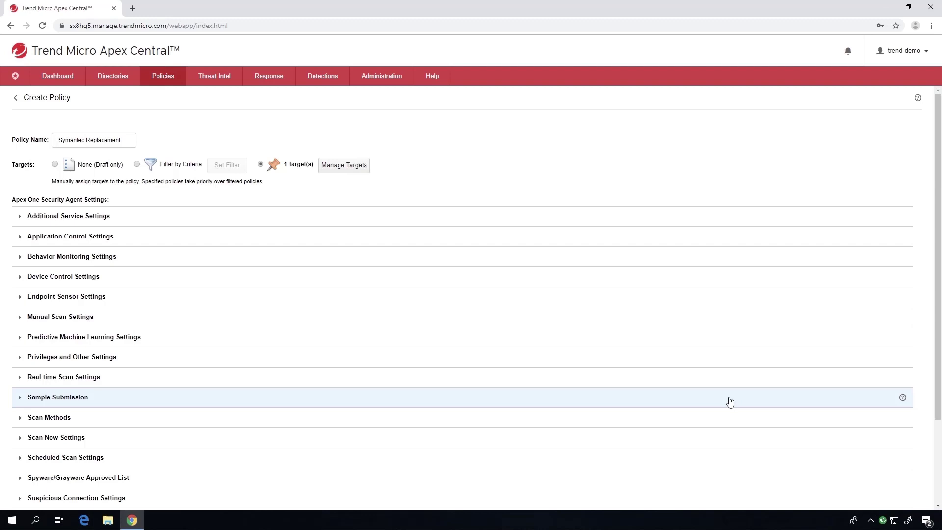
# Confirm Co-exist Mode Agent Conversion is checked under Privileges and Other Settings > Other Settings.
pyautogui.click(19, 360)
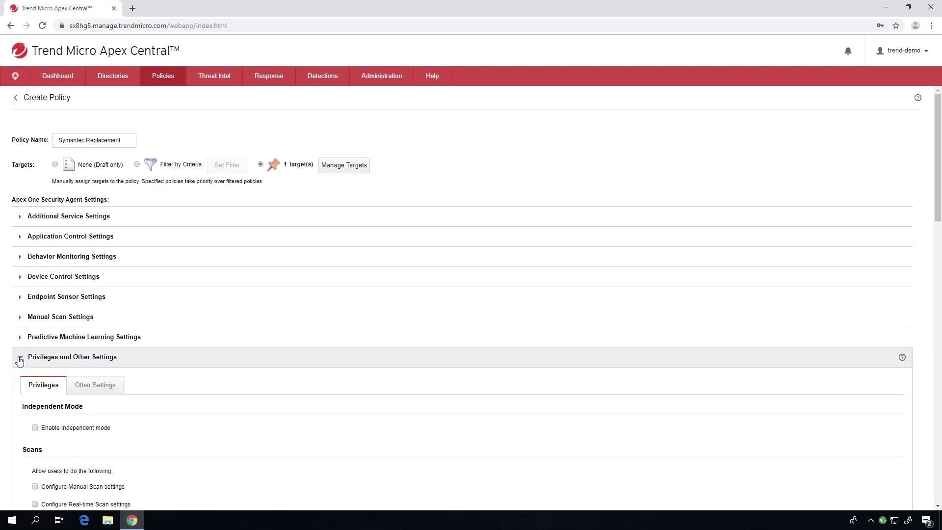
pyautogui.click(113, 388)
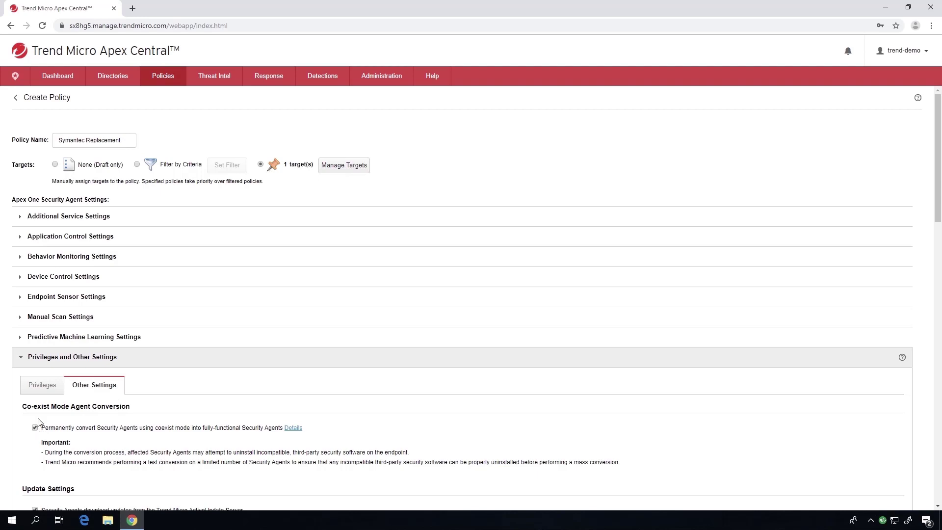
pyautogui.click(21, 358)
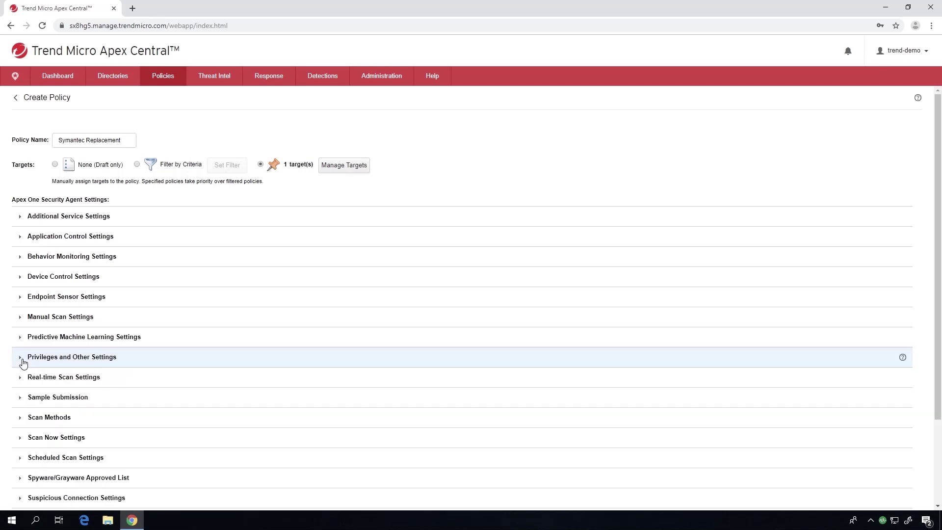
# Review the Real-time Scan Settings scan exclusion list, then collapse the section.
pyautogui.click(22, 384)
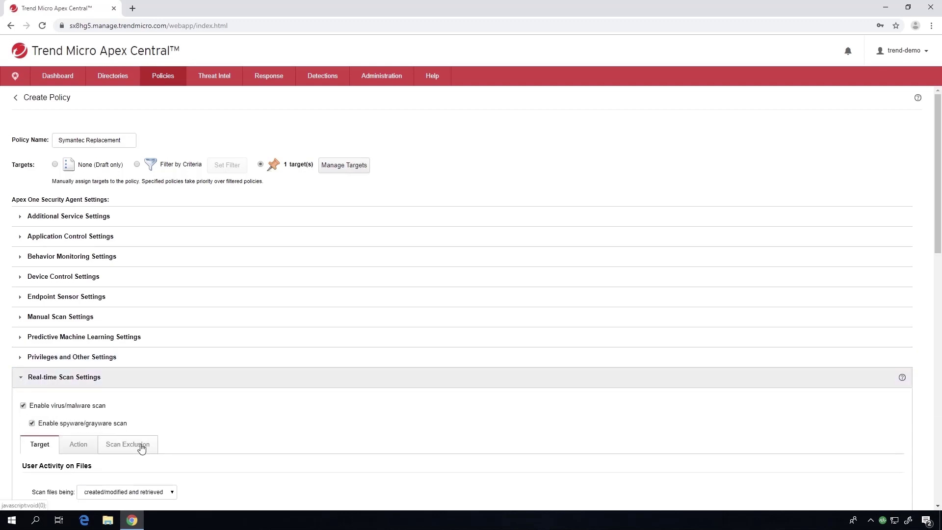
pyautogui.click(142, 446)
pyautogui.scroll(-5, 262, 438)
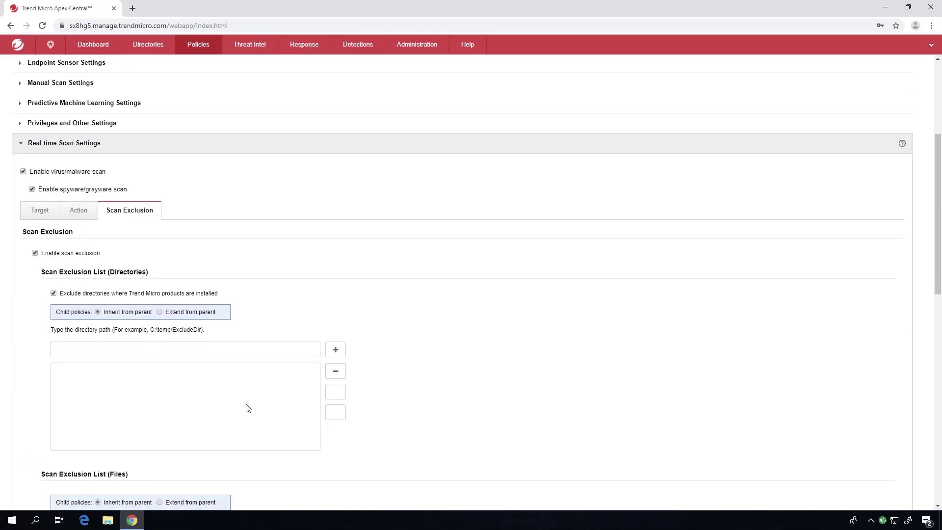
pyautogui.click(213, 350)
pyautogui.click(23, 144)
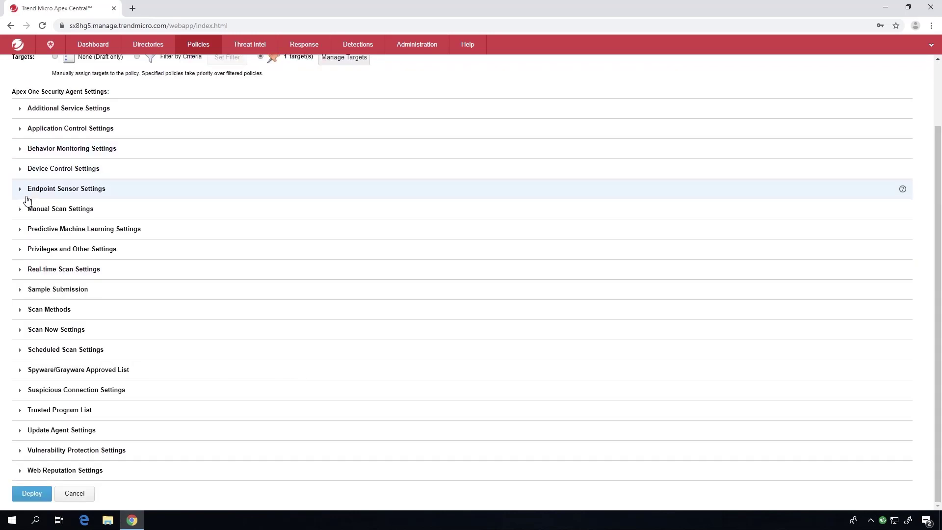
# Enable Endpoint Sensor in Endpoint Sensor Settings, keeping event recording and a 1 GB database.
pyautogui.click(21, 189)
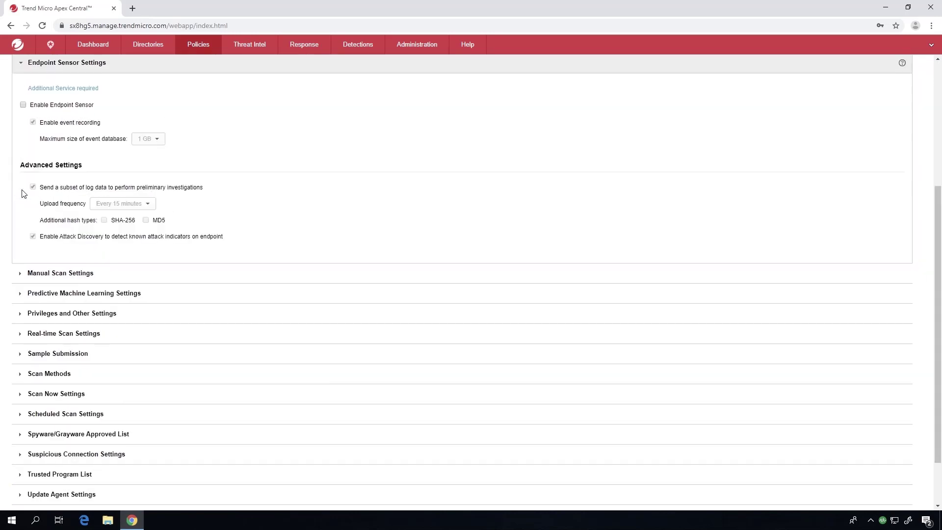
pyautogui.click(24, 106)
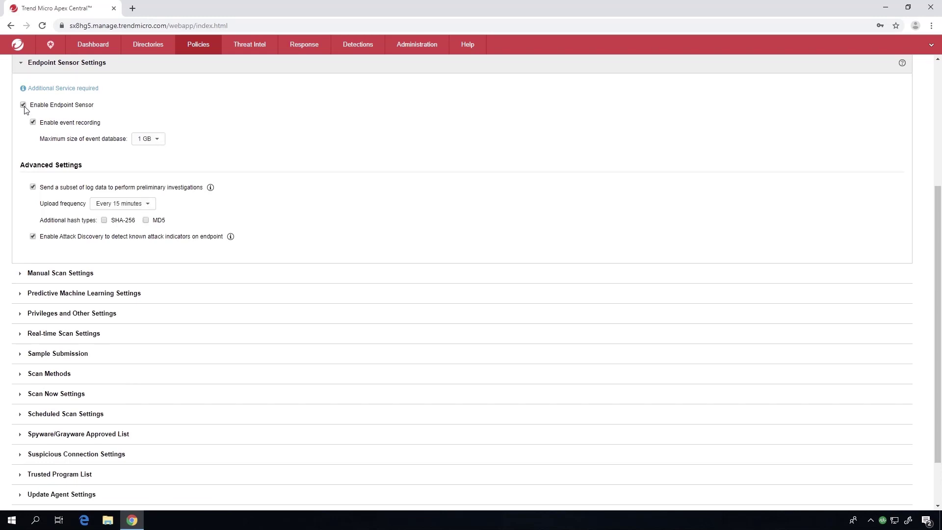
pyautogui.click(24, 62)
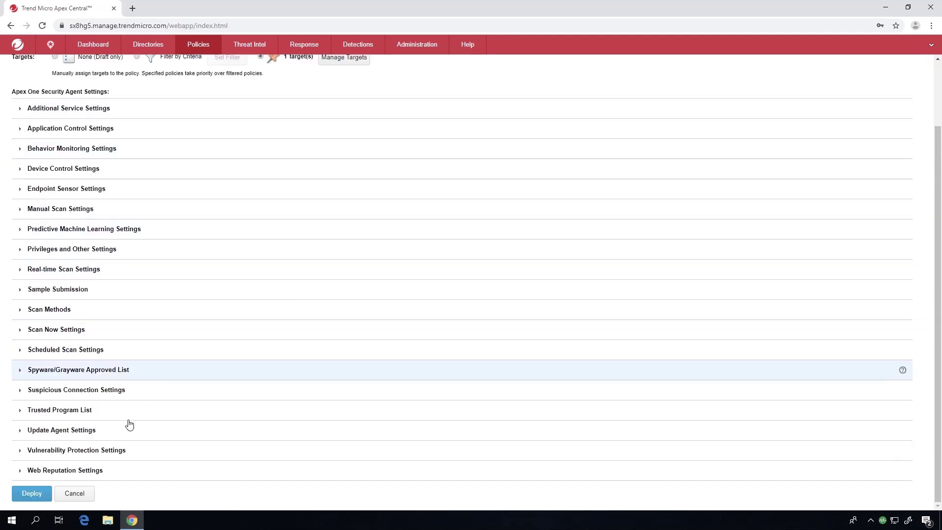
# Deploy the Symantec Replacement policy and minimise Chrome to show the desktop.
pyautogui.click(44, 495)
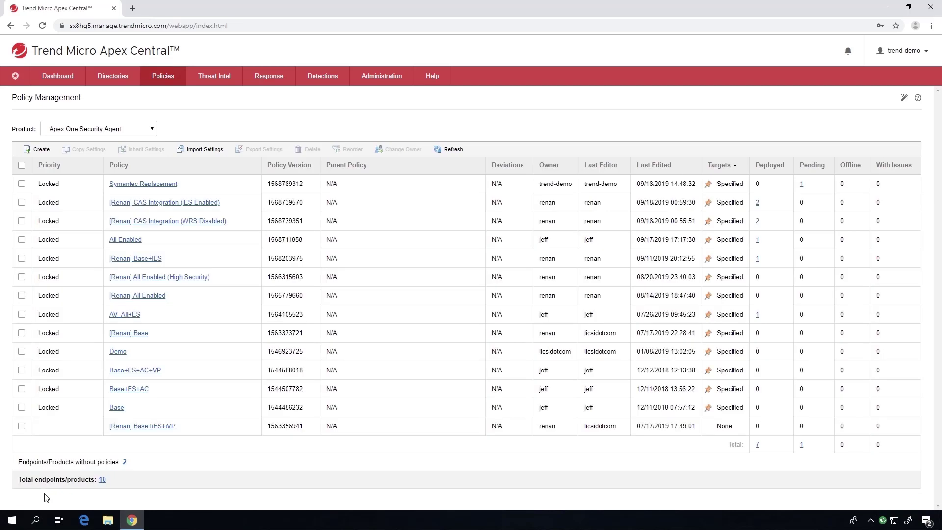
pyautogui.click(887, 9)
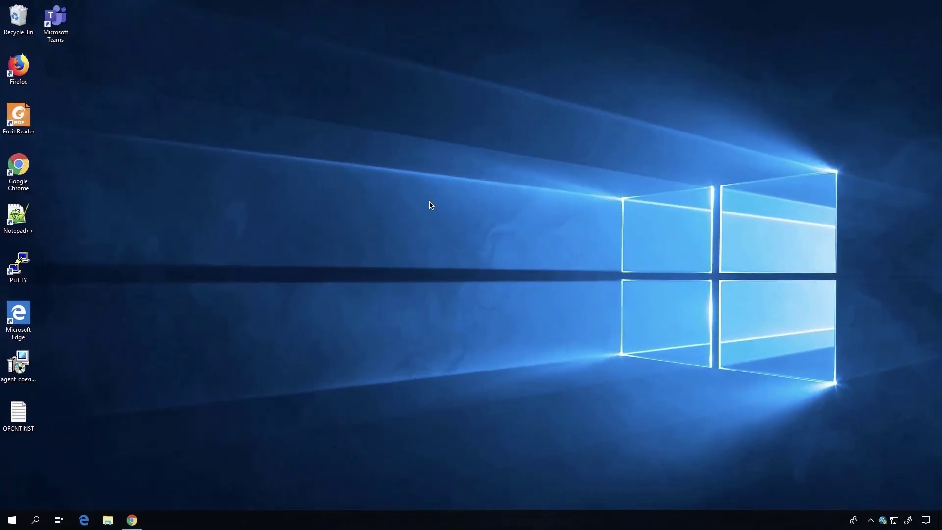
pyautogui.doubleClick(881, 521)
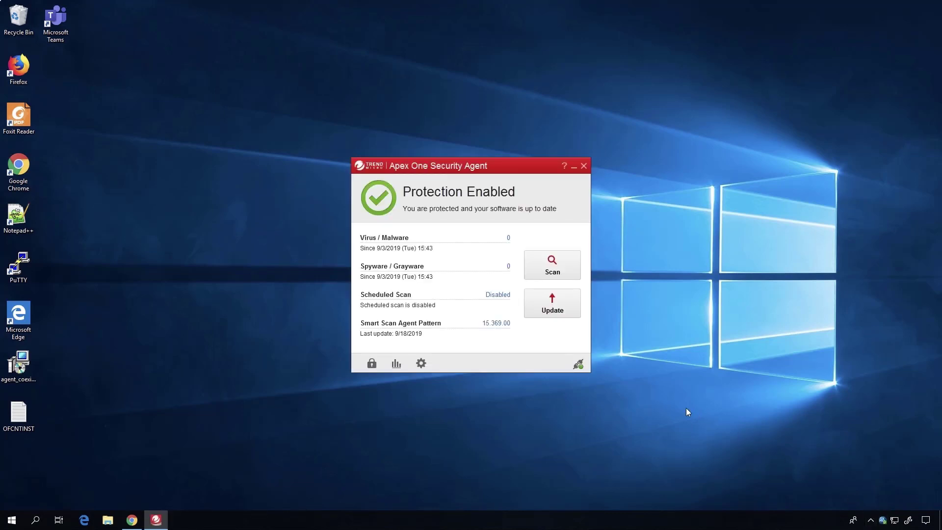
pyautogui.click(579, 364)
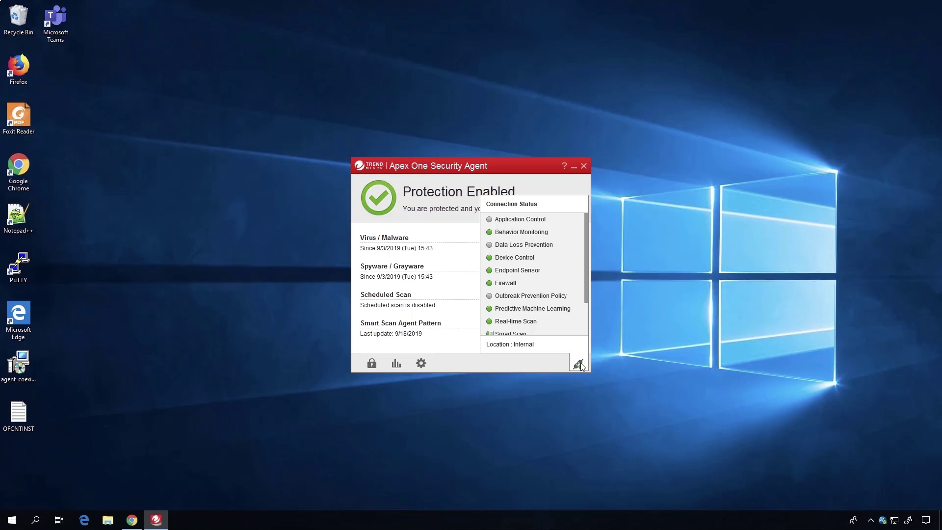
pyautogui.click(583, 166)
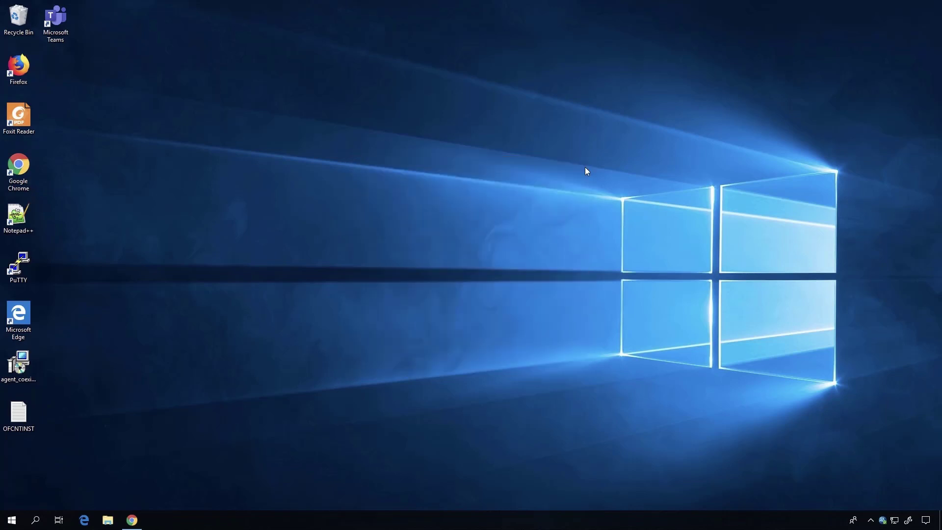
# Show the agent's Component Versions, confirming version 14.0.4033 and the Symantec Replacement policy.
pyautogui.rightClick(884, 520)
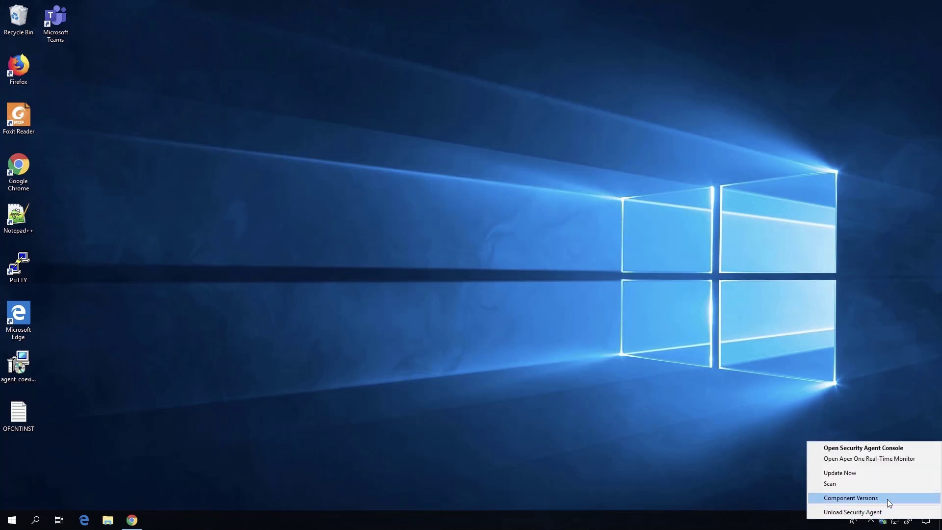
pyautogui.click(887, 498)
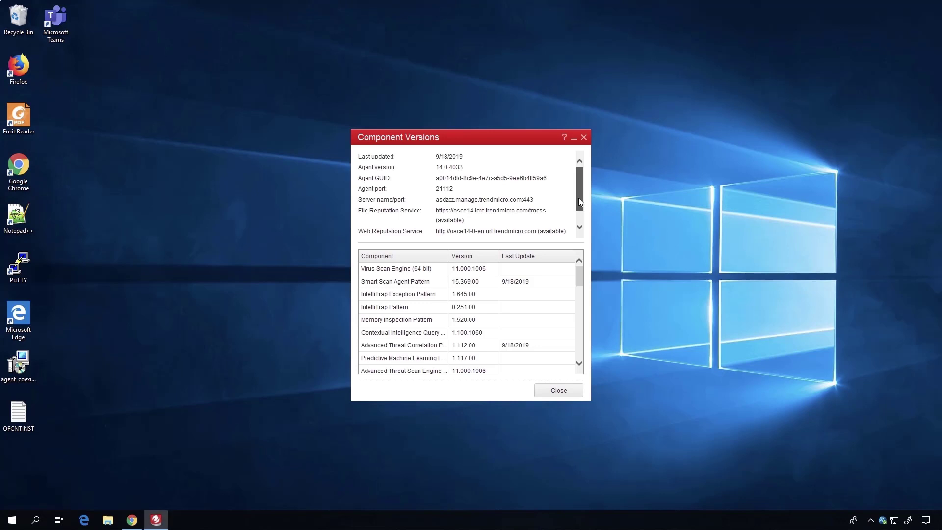
pyautogui.moveTo(579, 198); pyautogui.dragTo(581, 222)
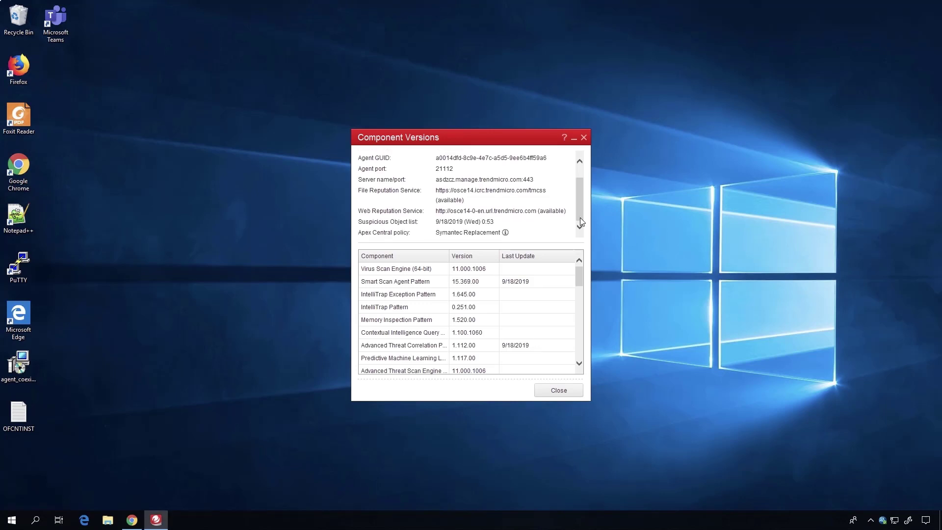